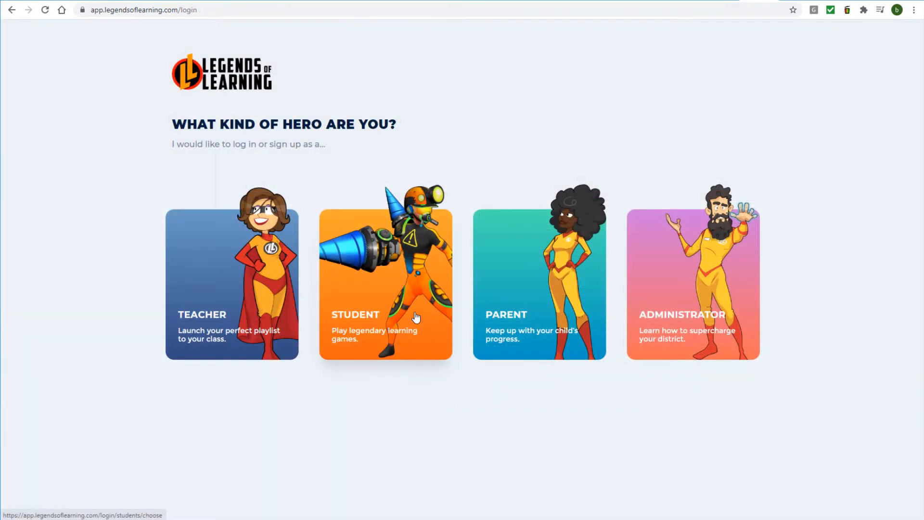
Demonstrate student sign-in to teacher assignments using the teacher's class code, then return to the teacher roster.
left_click(415, 317)
left_click(367, 284)
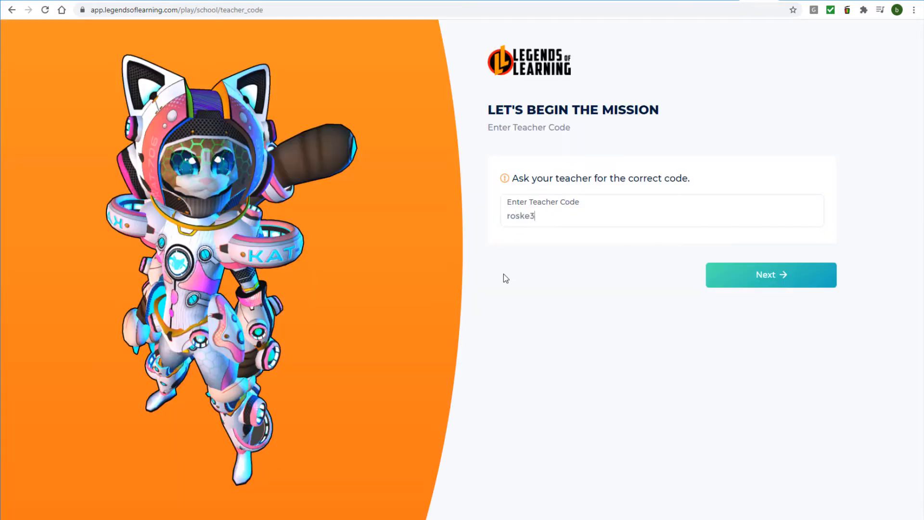
left_click(728, 284)
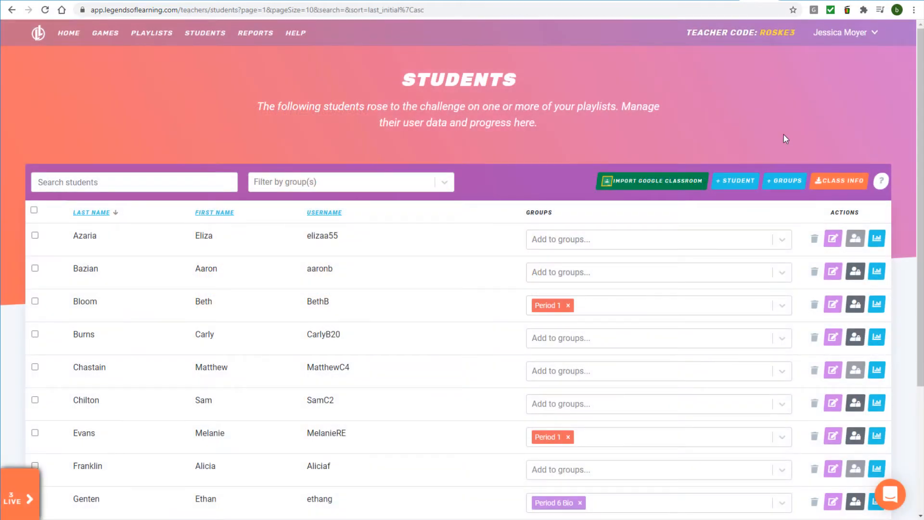
Add a new student by entering the first and last name and keeping the auto-filled username.
left_click(738, 185)
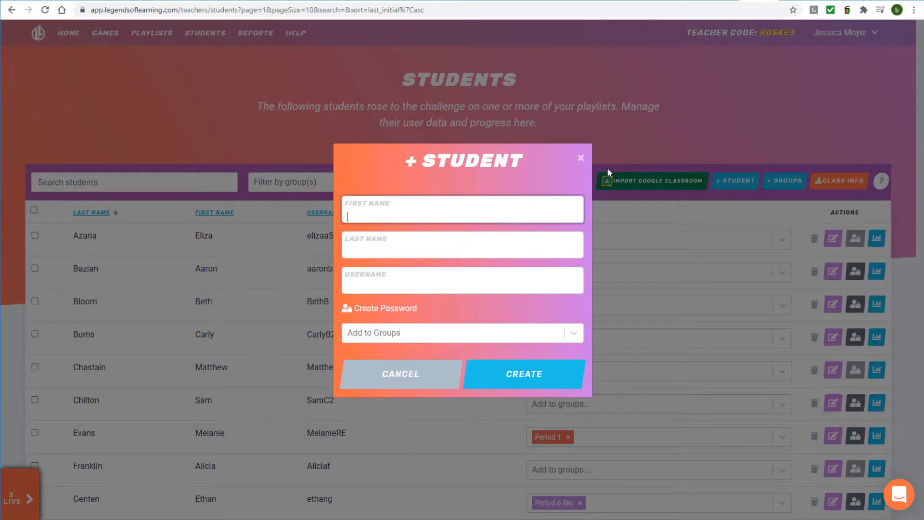
key("Tab")
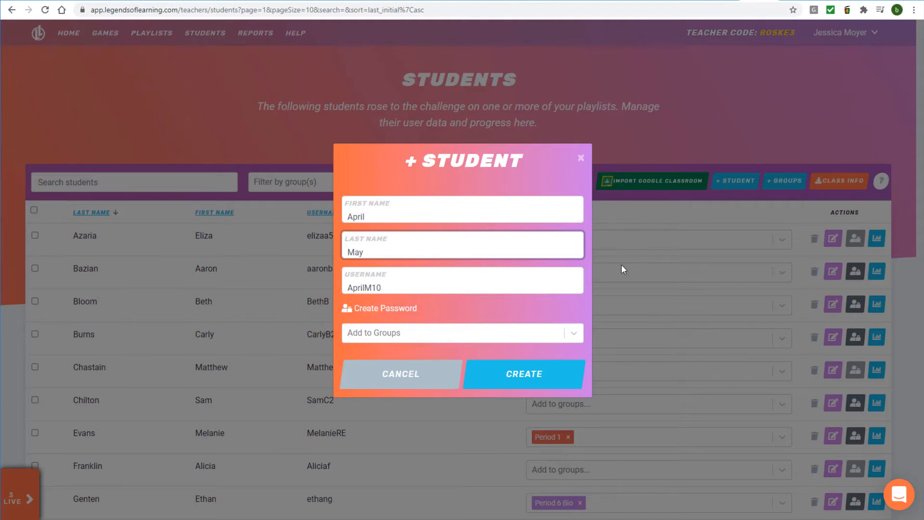
left_click(561, 375)
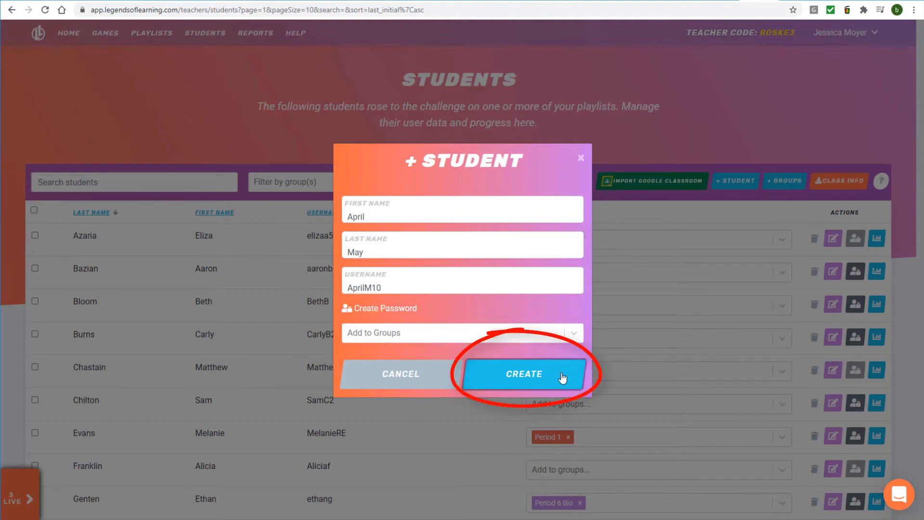
left_click(581, 160)
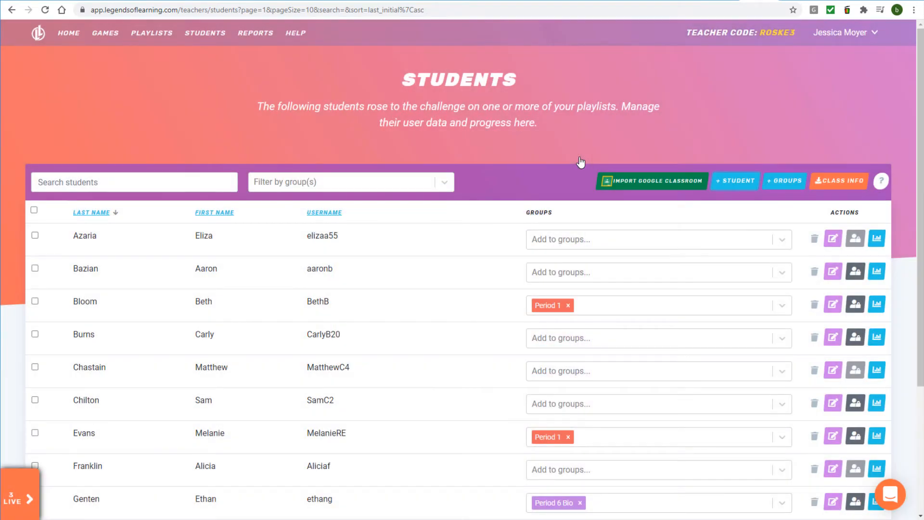
Import the Cool Kids Class course from Google Classroom.
left_click(635, 191)
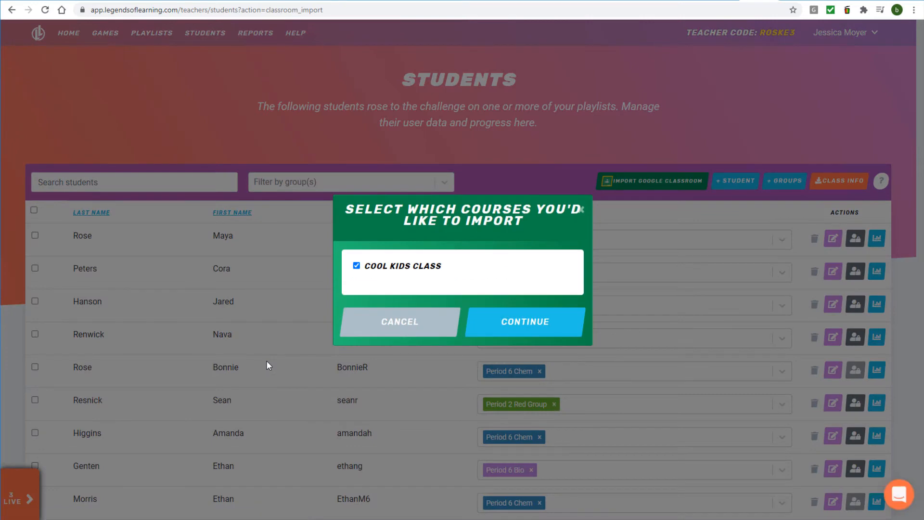
left_click(523, 333)
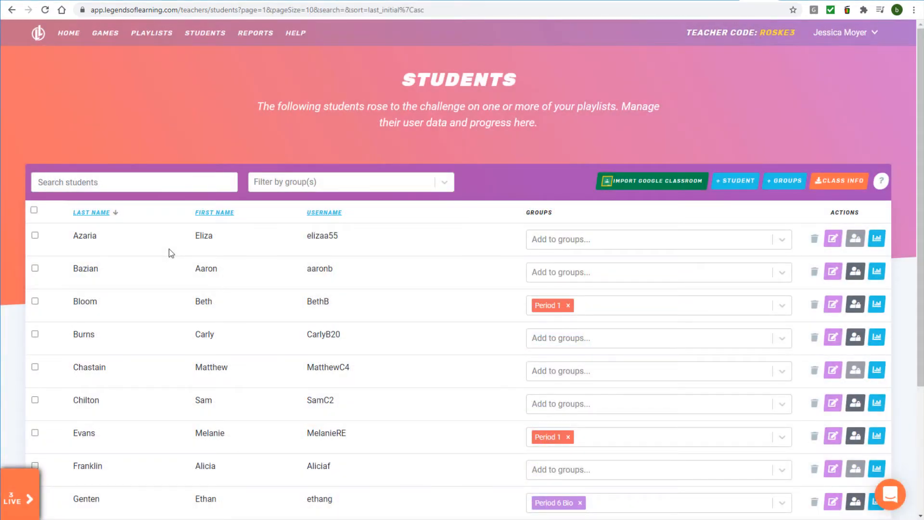
Sort the roster by last name, then first name, then username descending.
left_click(93, 217)
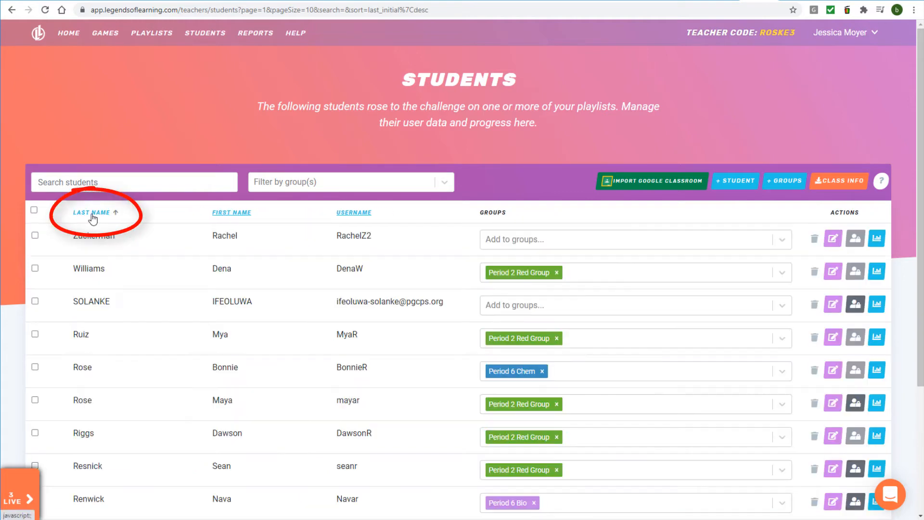
left_click(231, 215)
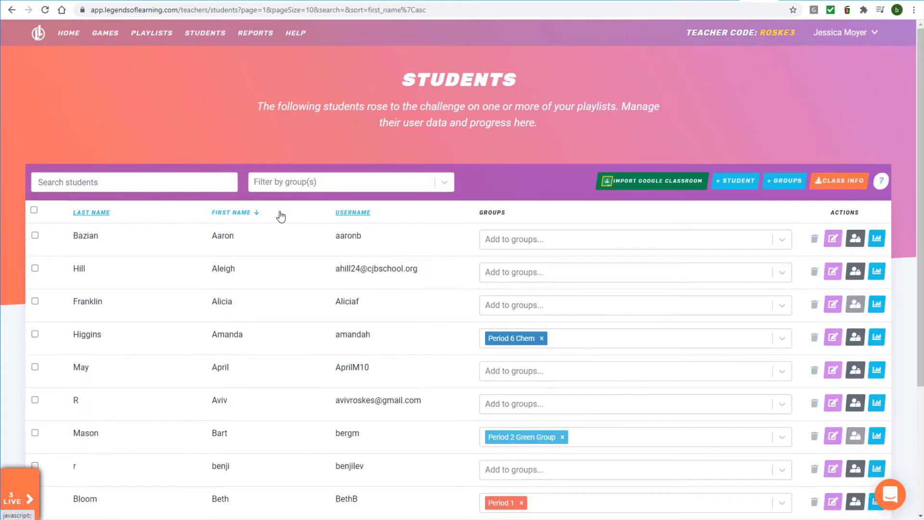
left_click(347, 218)
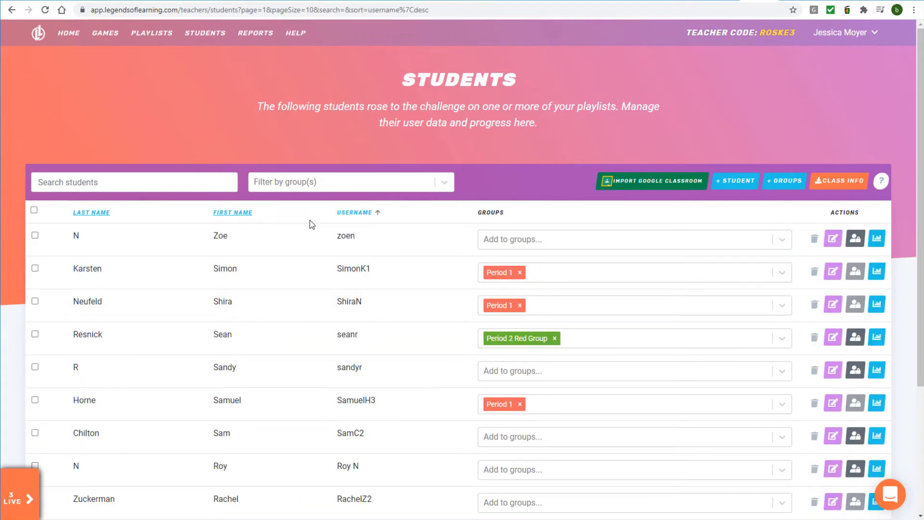
Search the roster by a student's first name, then clear the search.
left_click(187, 183)
type("ethan")
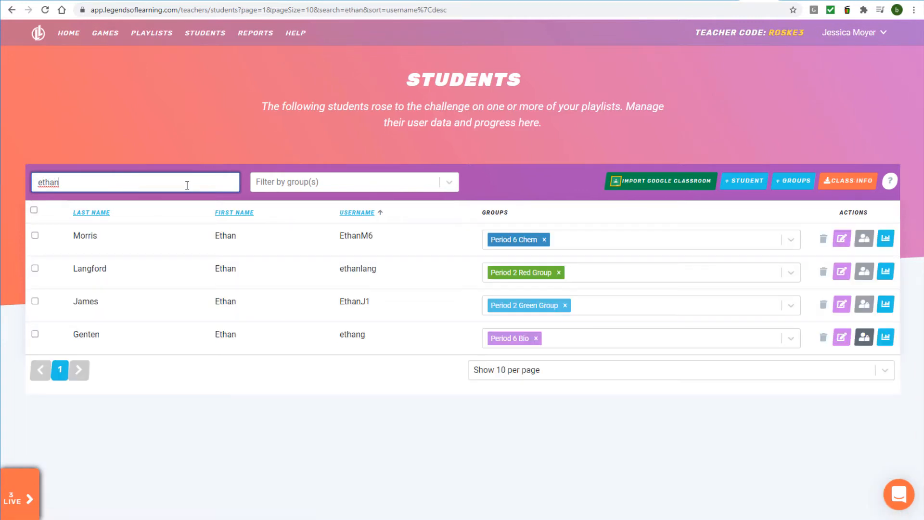
key("BackSpace")
key("BackSpace")
key("BackSpace")
key("BackSpace")
key("BackSpace")
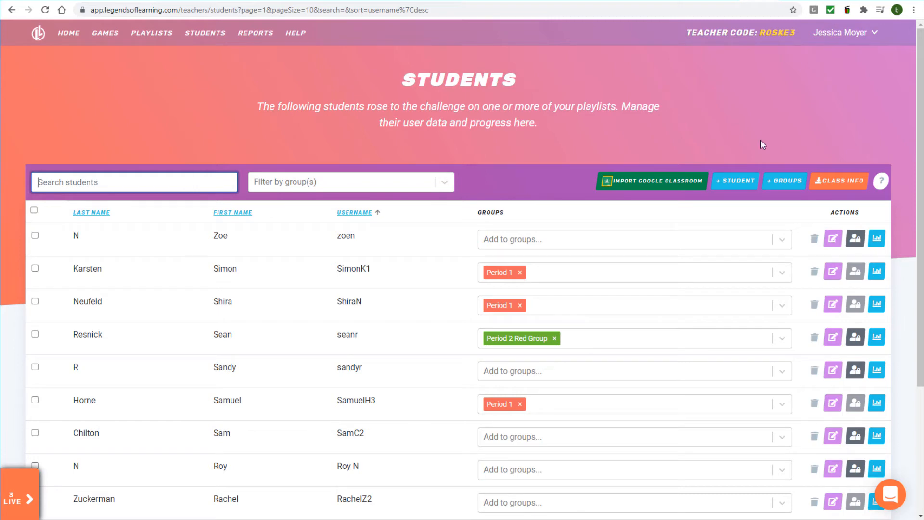
Create a new group named Period 3 Algebra.
left_click(784, 180)
type("Period 3 Algebra")
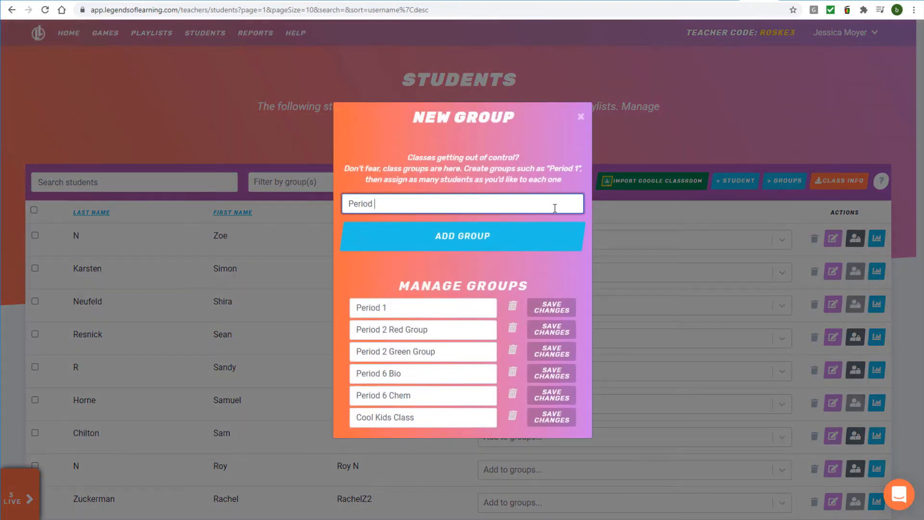
left_click(545, 246)
Rename Period 1 to Period 1 Geometry and delete the Period 6 Chem group.
type("Geometry")
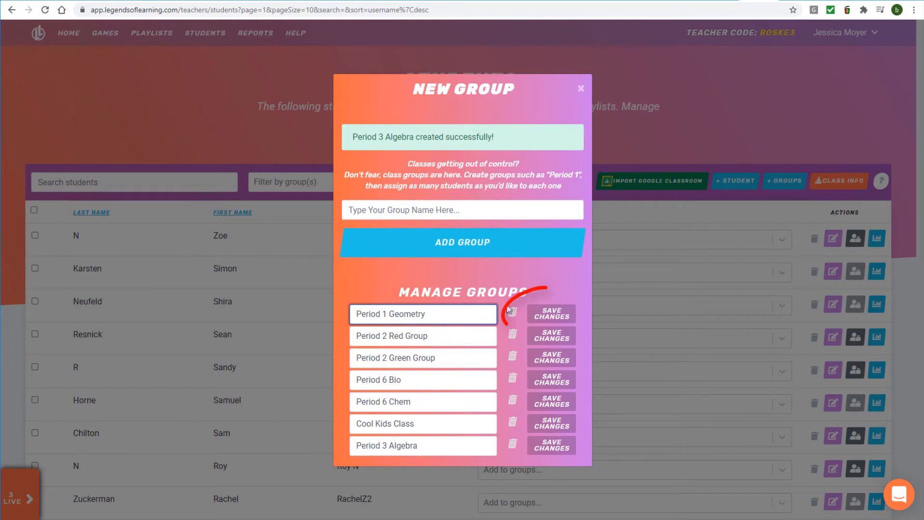
left_click(552, 313)
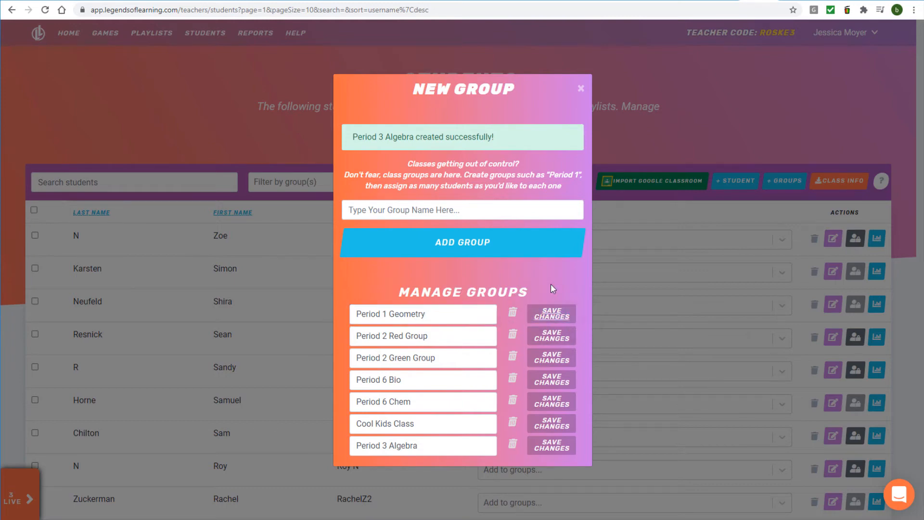
left_click(512, 406)
left_click(488, 310)
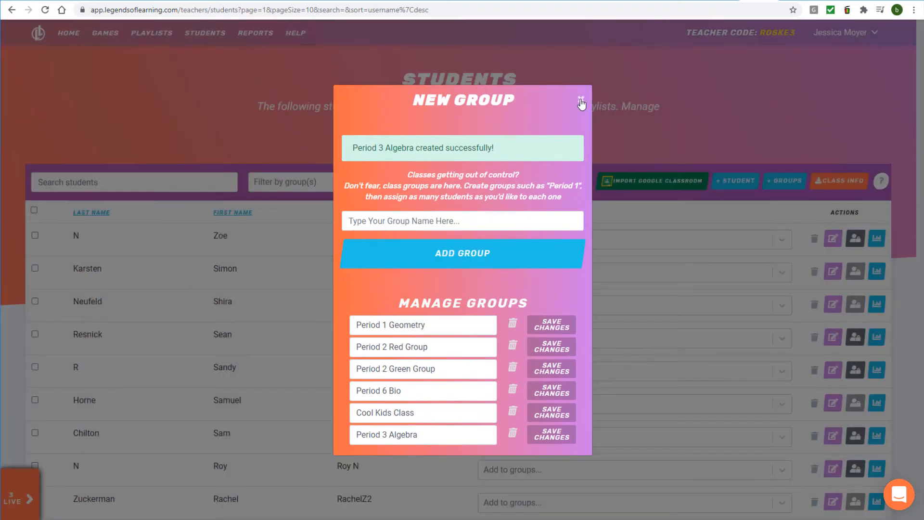
left_click(581, 100)
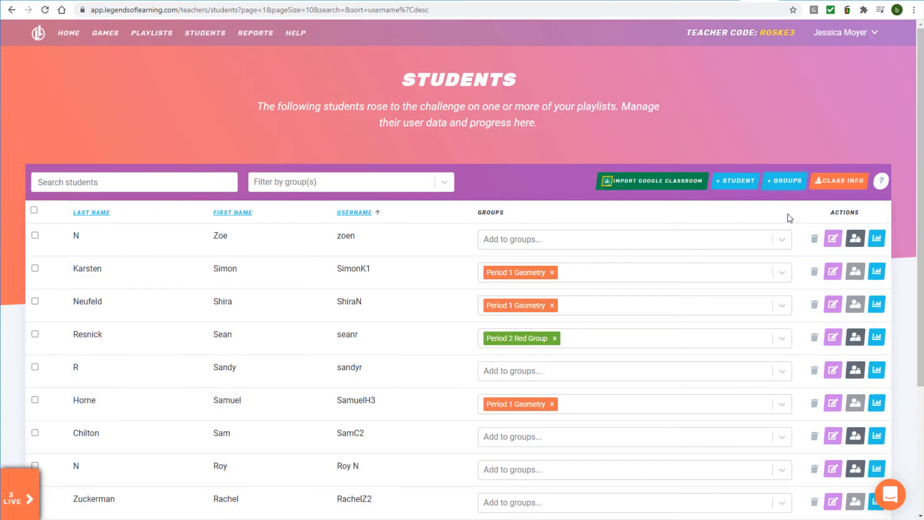
Add the first student to the Period 6 Bio and Period 2 Red Group groups.
left_click(781, 239)
left_click(659, 321)
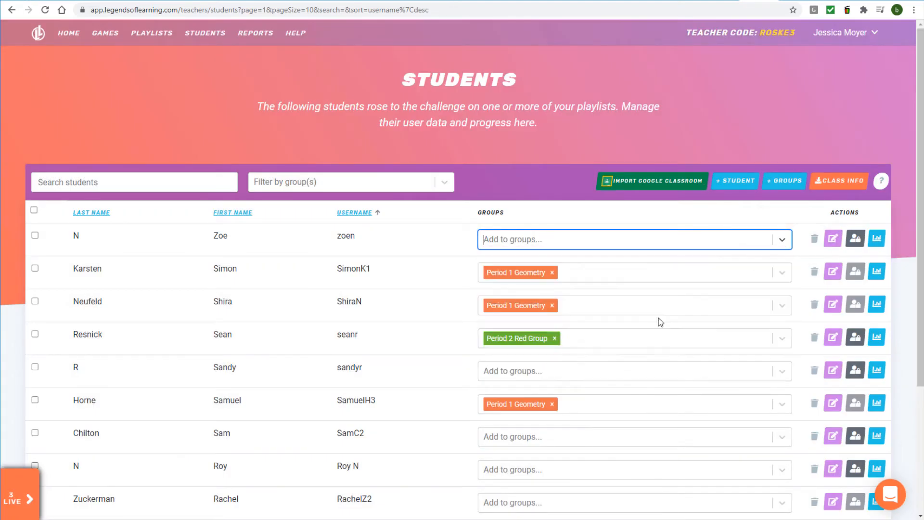
left_click(753, 240)
left_click(753, 281)
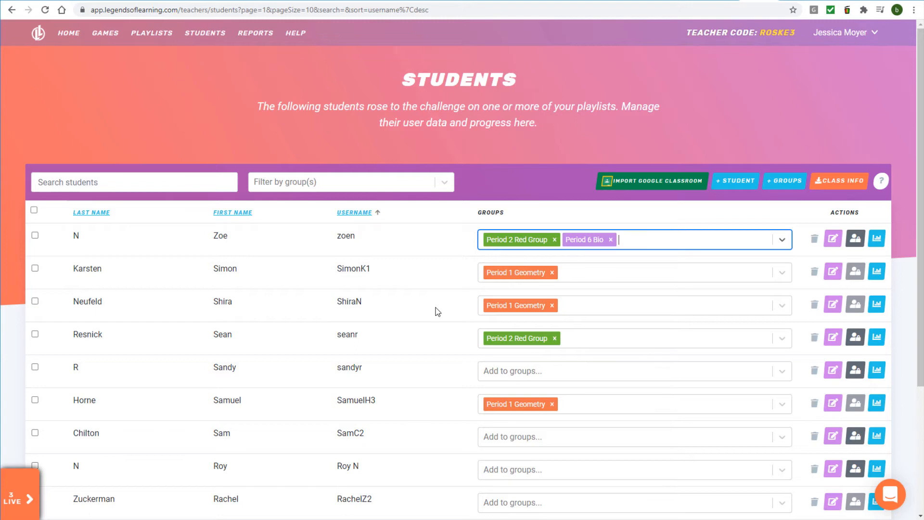
Filter the roster by Period 1 Geometry and Period 6 Bio, then clear the filter.
left_click(443, 183)
left_click(418, 212)
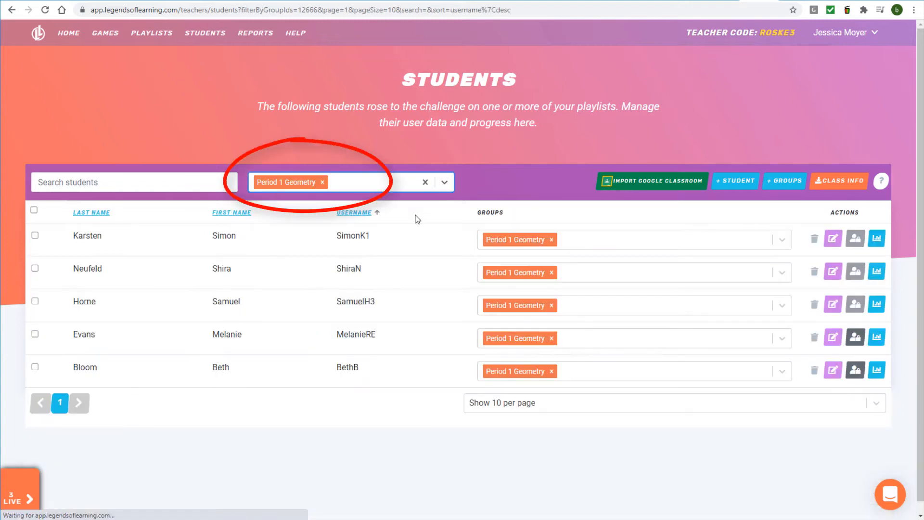
left_click(443, 183)
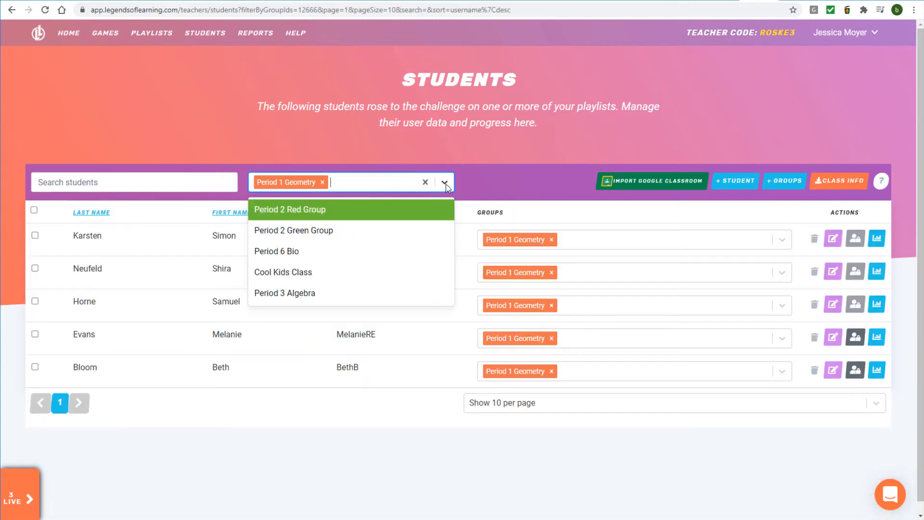
left_click(423, 251)
left_click(425, 182)
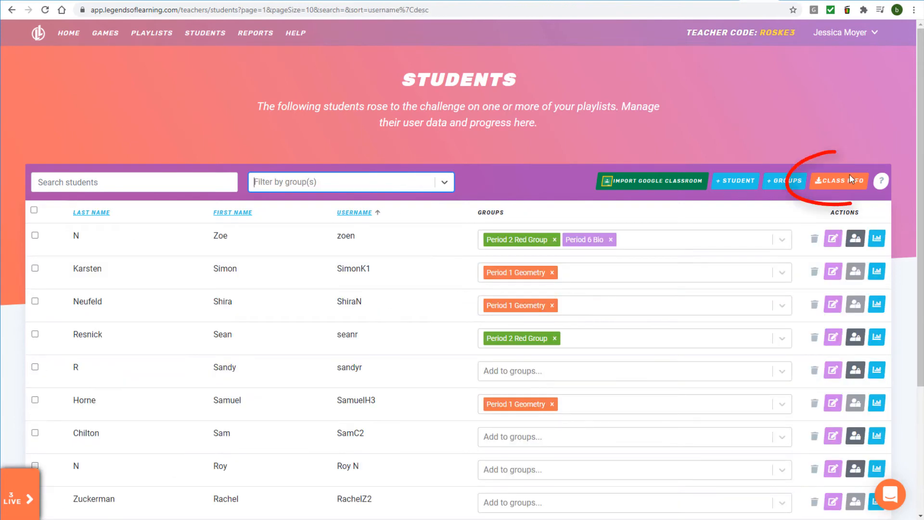
Download the class info as my_students (1).csv and dismiss the download notice.
left_click(844, 187)
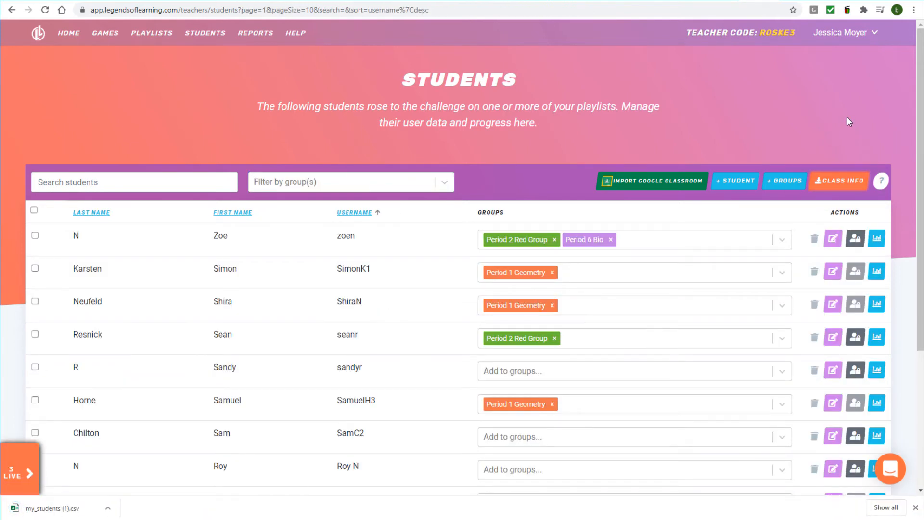
left_click(916, 508)
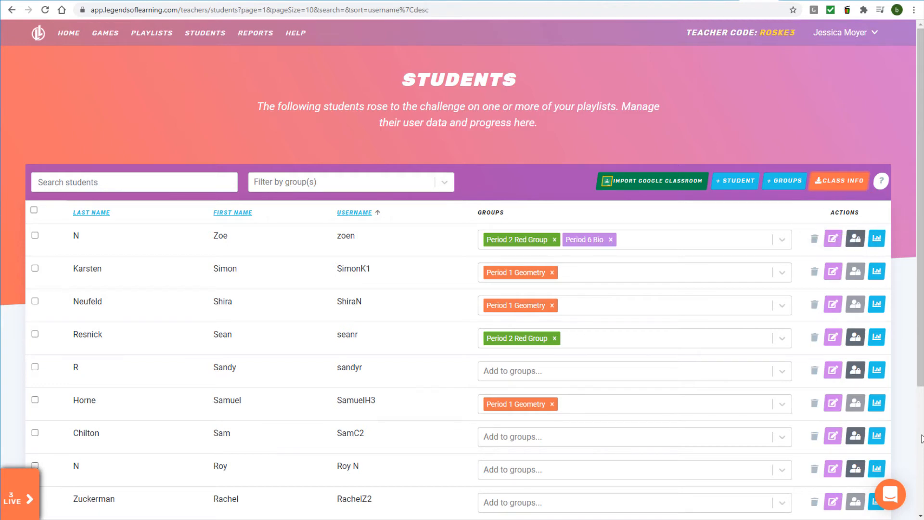
Complete and save the first student's full last name, then cancel the reset-password dialog.
left_click(832, 238)
left_click(416, 277)
type("orris")
left_click(510, 348)
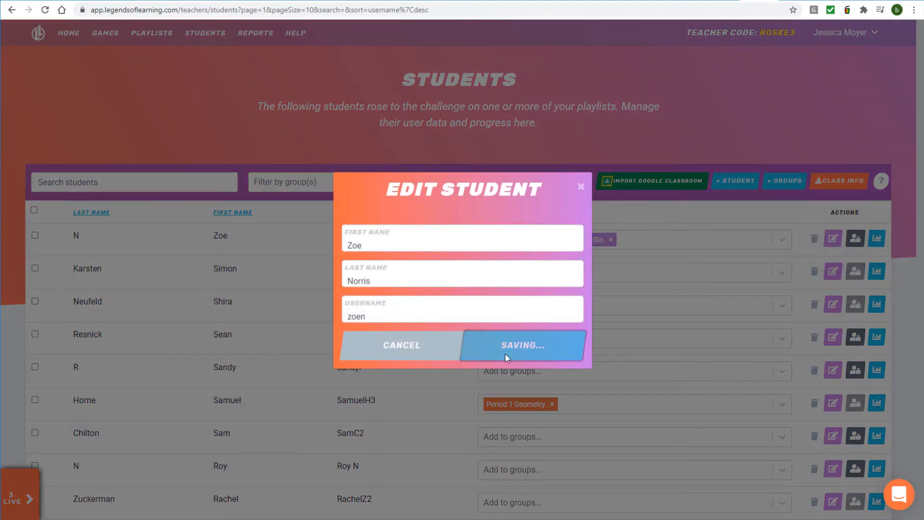
left_click(580, 186)
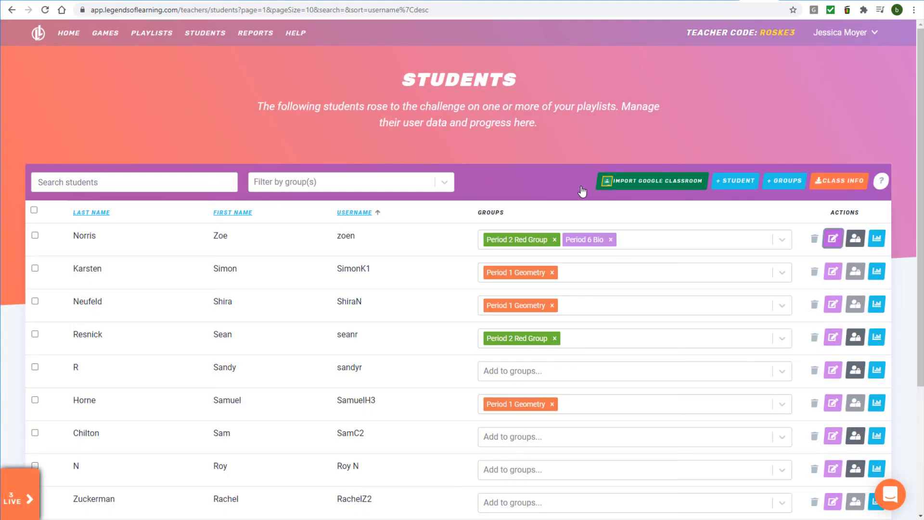
left_click(854, 239)
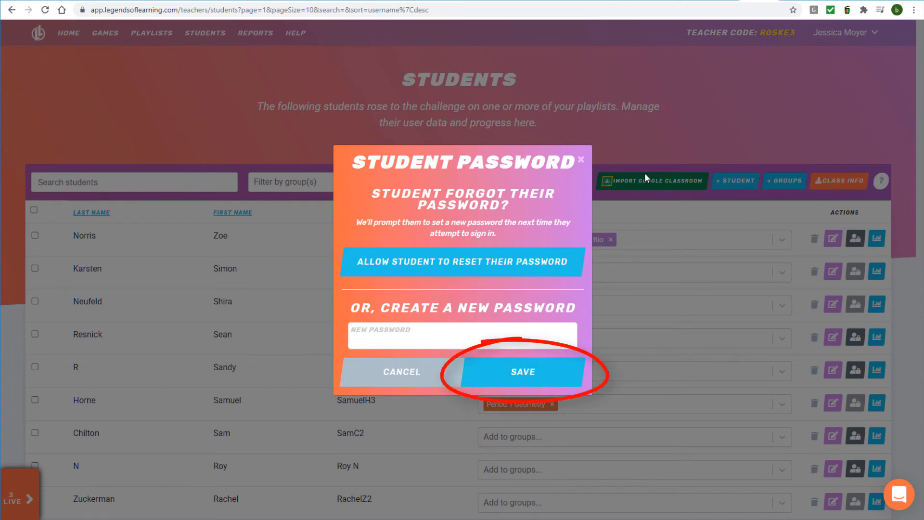
left_click(580, 160)
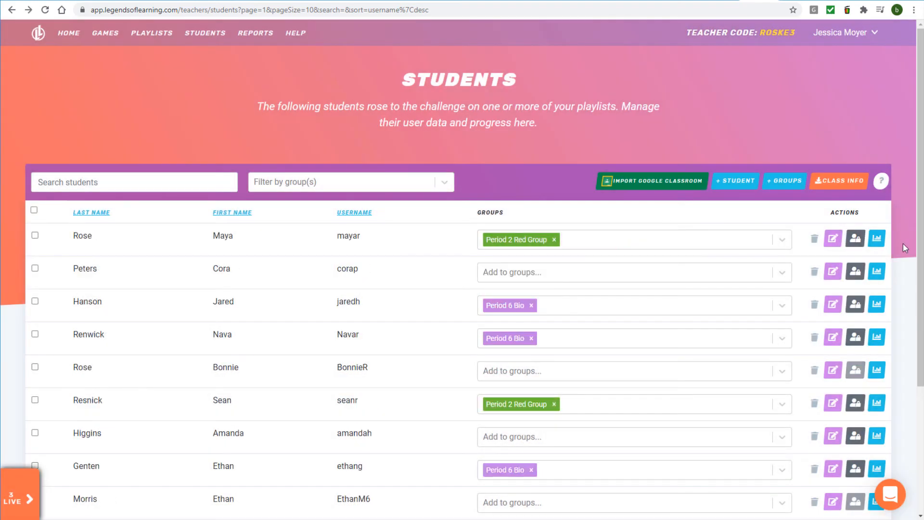
left_click(877, 274)
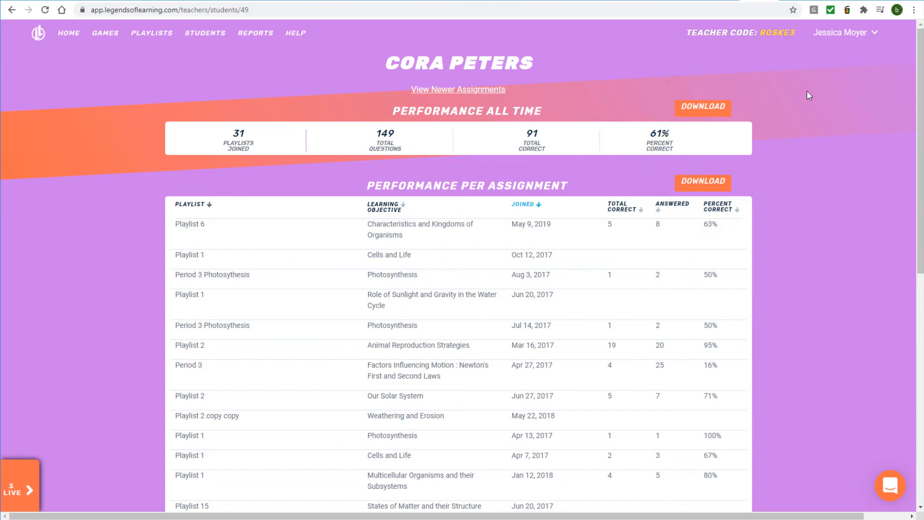
left_click(12, 9)
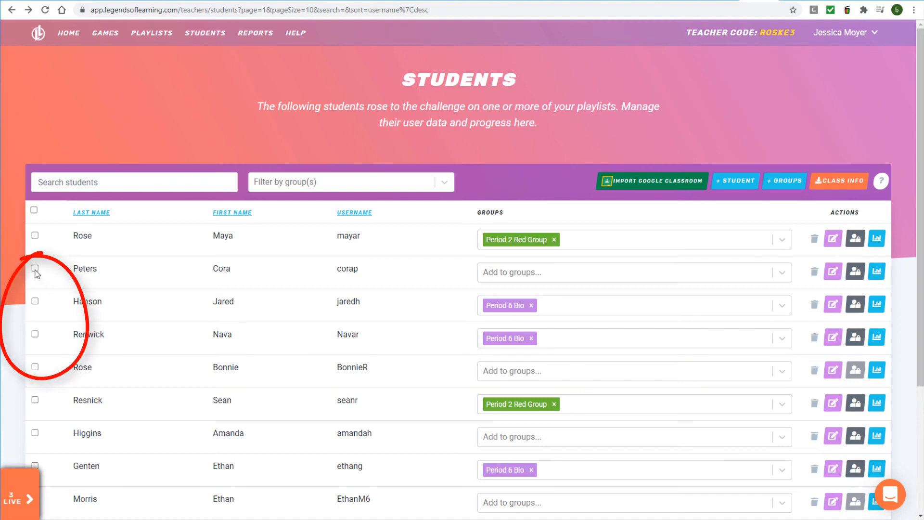
Select the second, fourth and fifth students, then all students, and show the bulk actions.
left_click(34, 268)
left_click(35, 334)
left_click(34, 366)
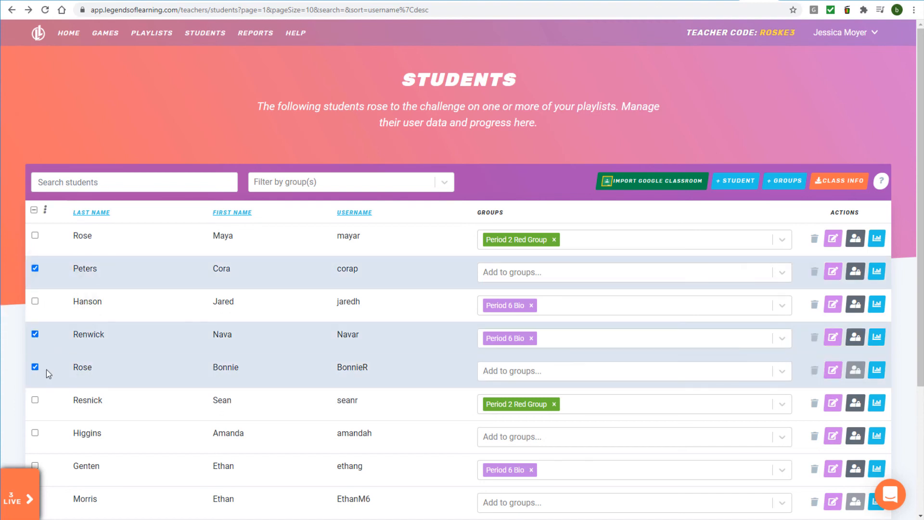
left_click(33, 211)
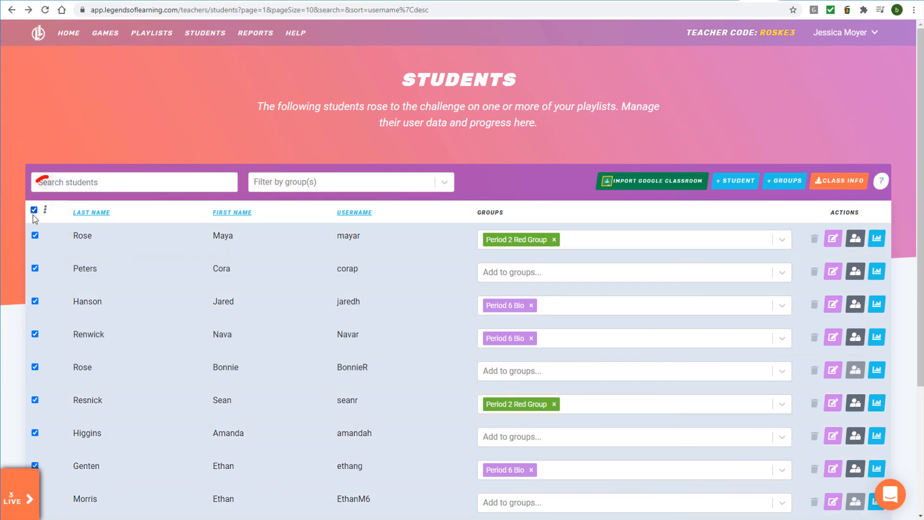
left_click(45, 209)
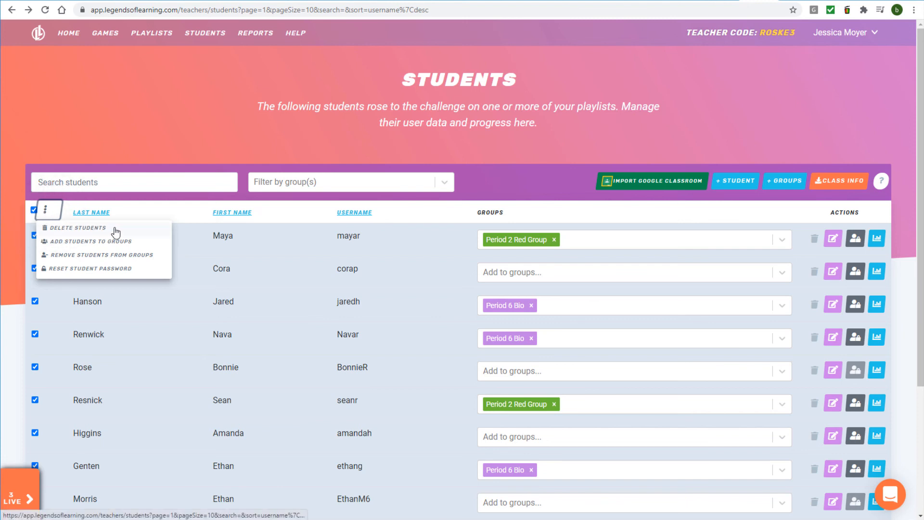